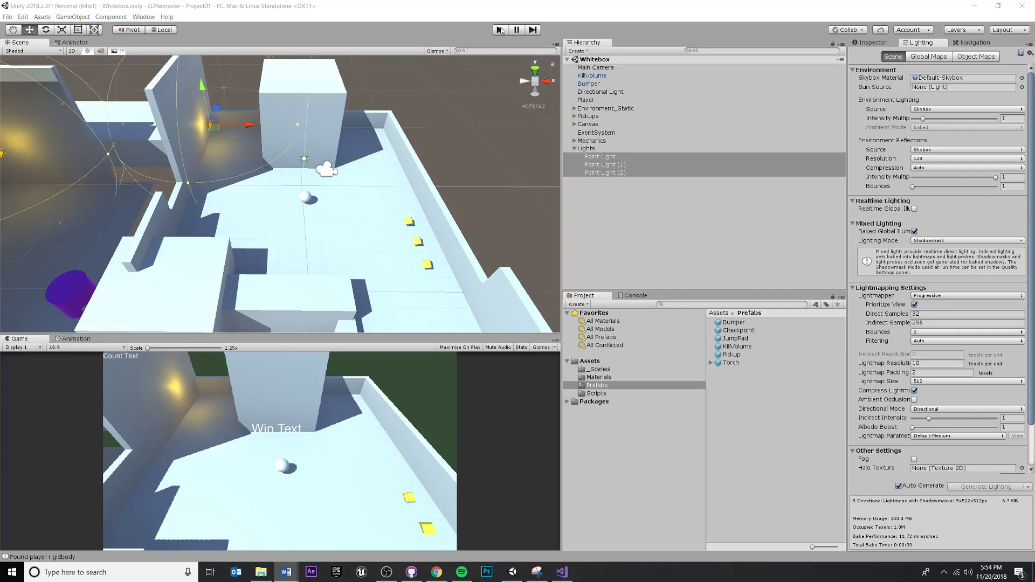
Step: Play-test the level while reviewing the selected point lights' properties and the scene lighting settings
left_click(500, 30)
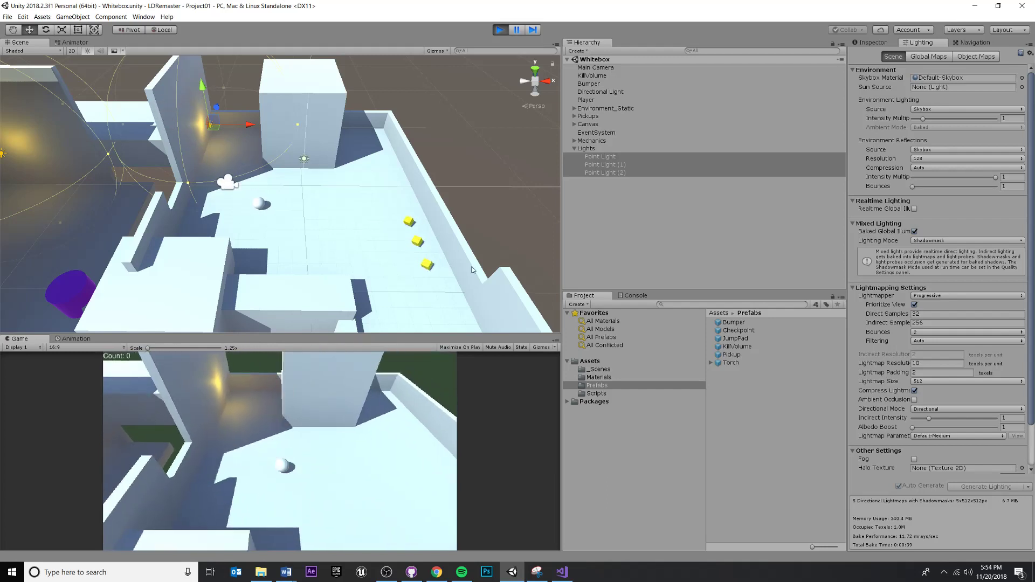
left_click(871, 43)
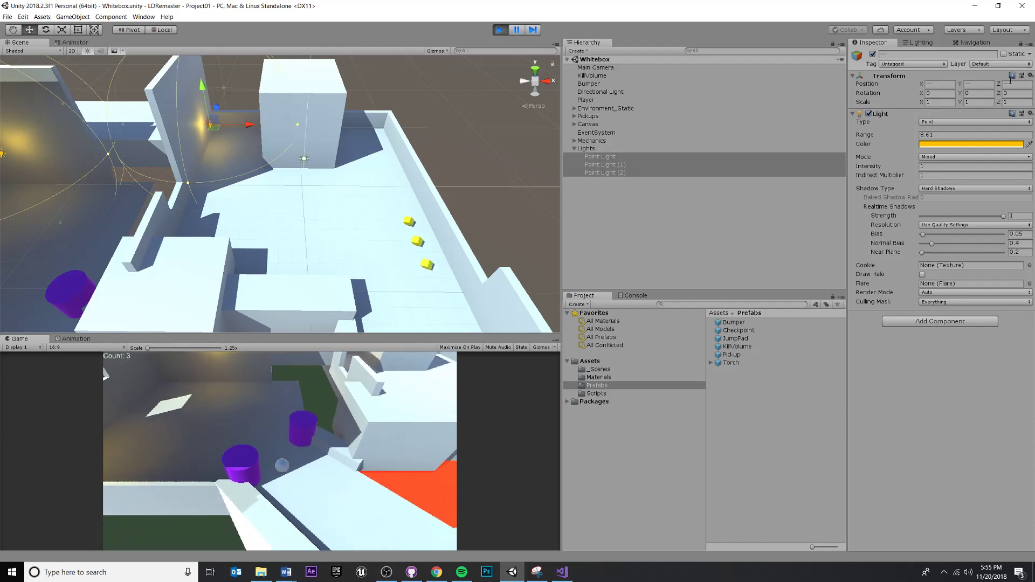
left_click(917, 42)
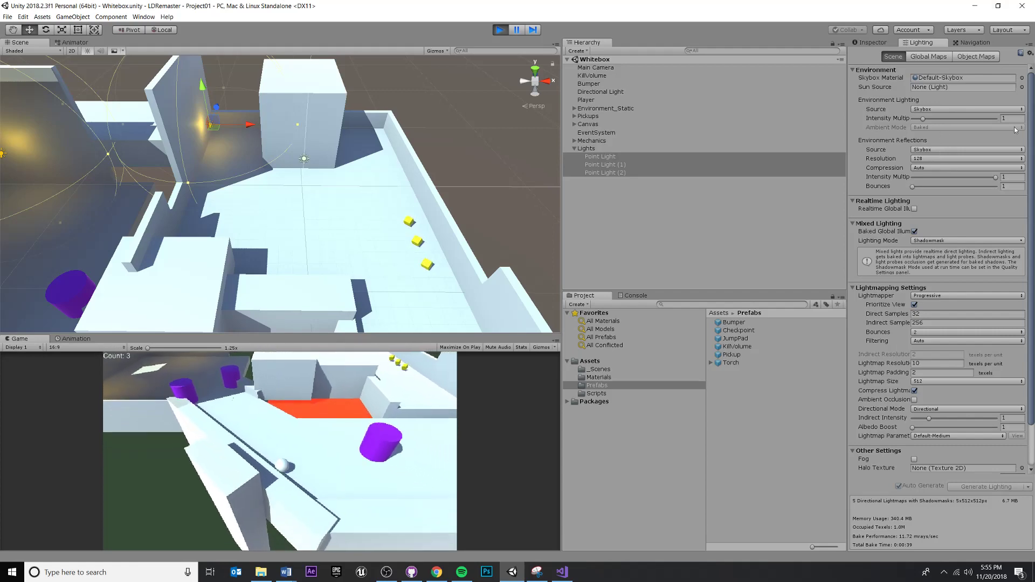
scroll(967, 344, "down", 3)
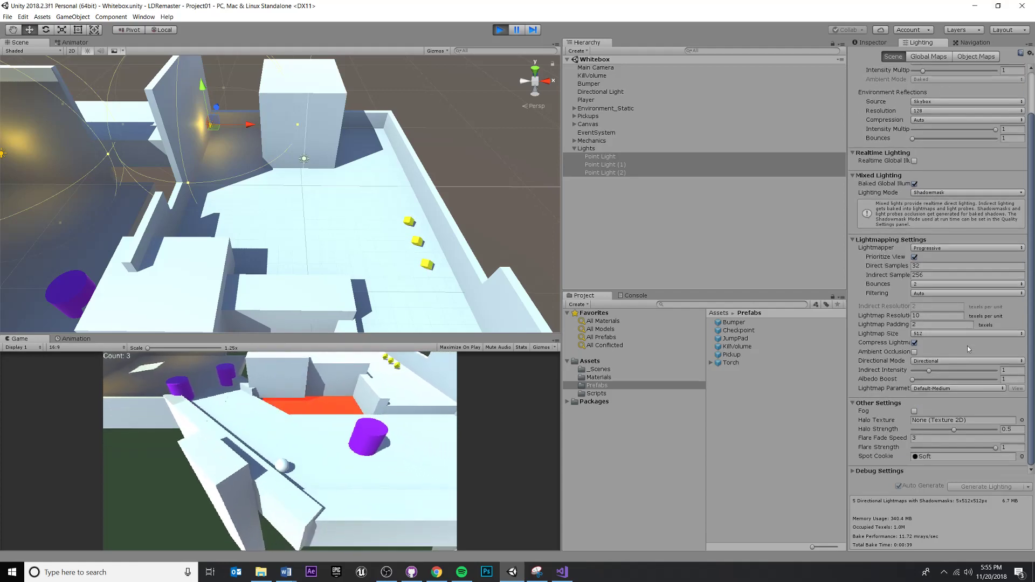
left_click(499, 31)
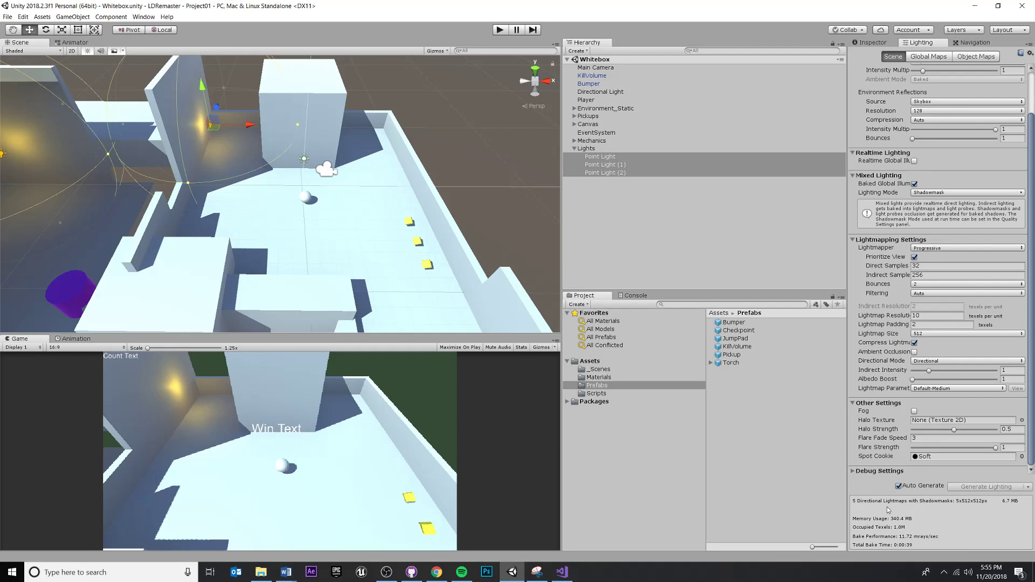
Step: Set the lightmap resolution to 40 texels per unit
left_click(946, 315)
left_click(890, 317)
mouse_move(890, 317)
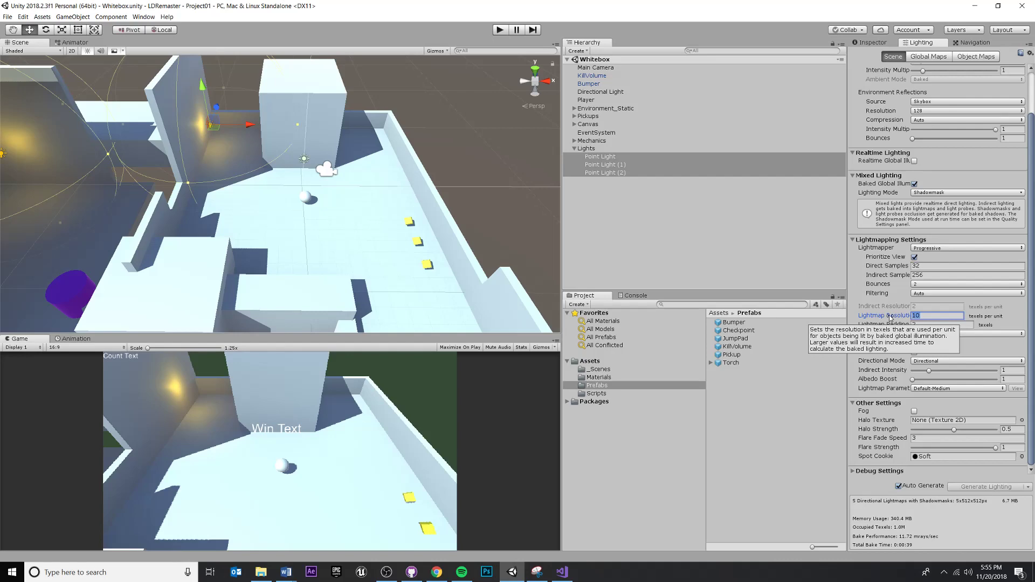
type("40")
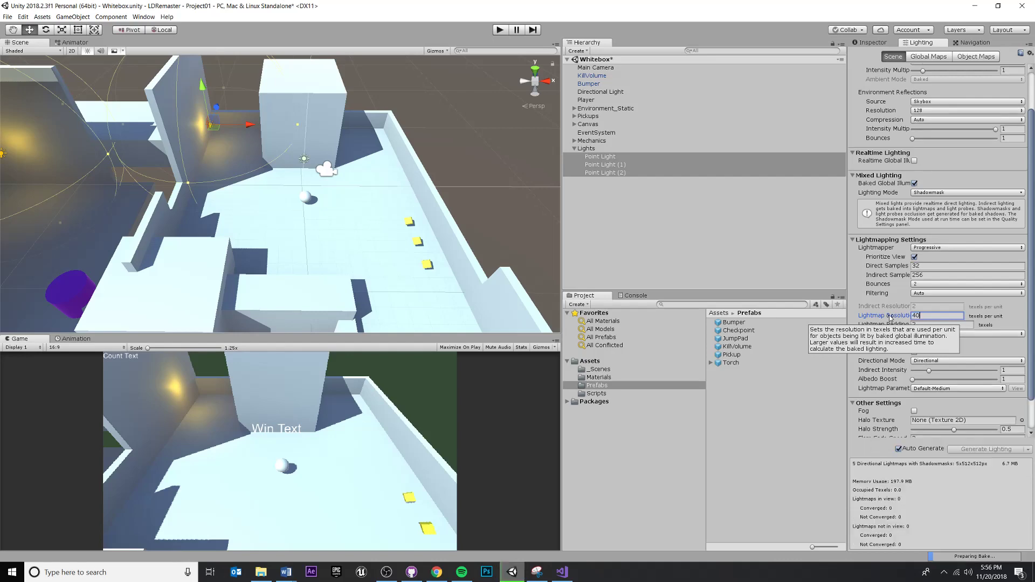
middle_click_drag(323, 247, 269, 232)
left_click_drag(269, 233, 220, 130, "alt")
left_click_drag(20, 122, 60, 226, "alt")
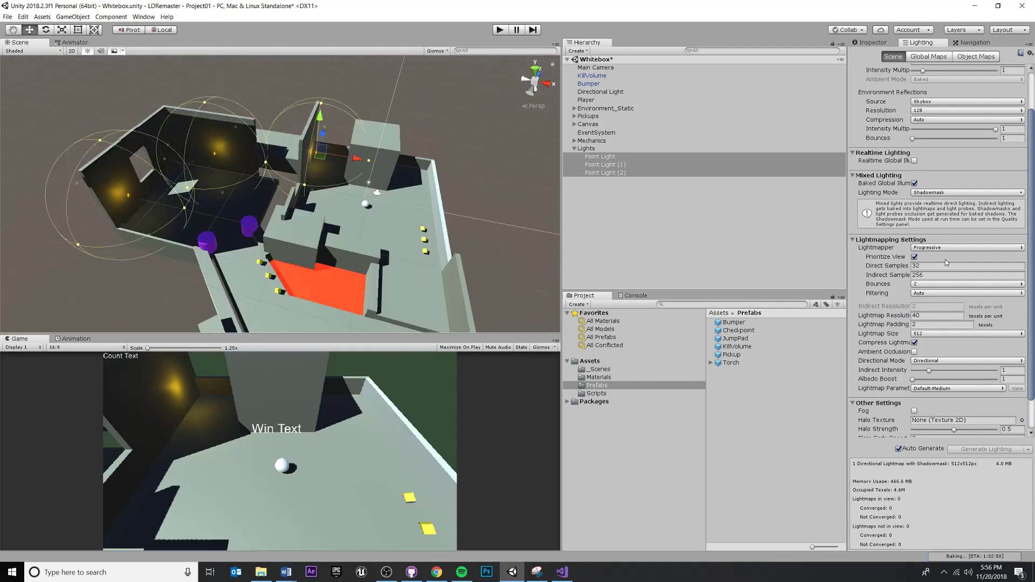
Step: Restore the lightmap resolution to 10 texels per unit
left_click(924, 316)
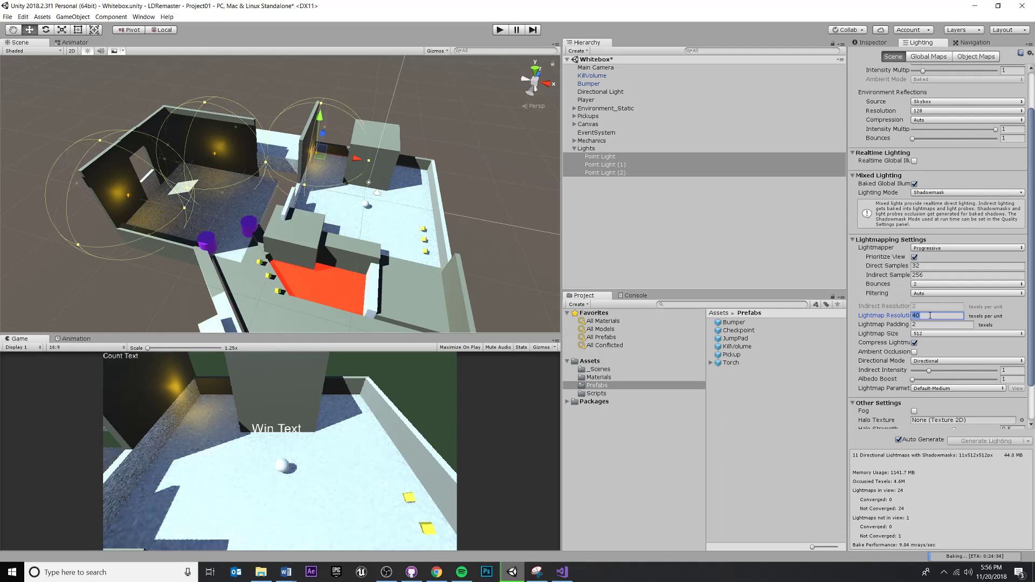
type("10")
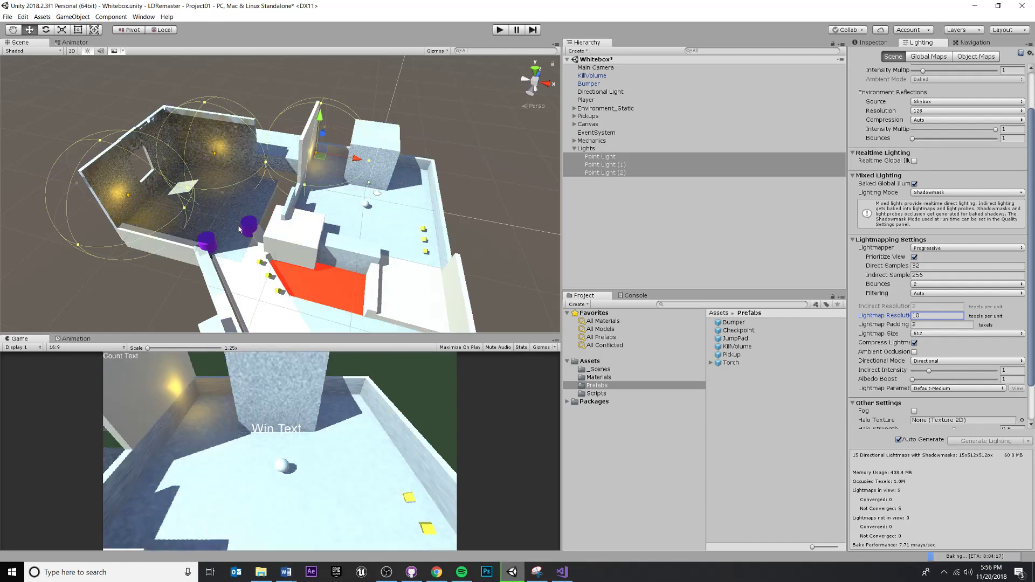
scroll(302, 199, "up", 4)
scroll(302, 200, "down", 1)
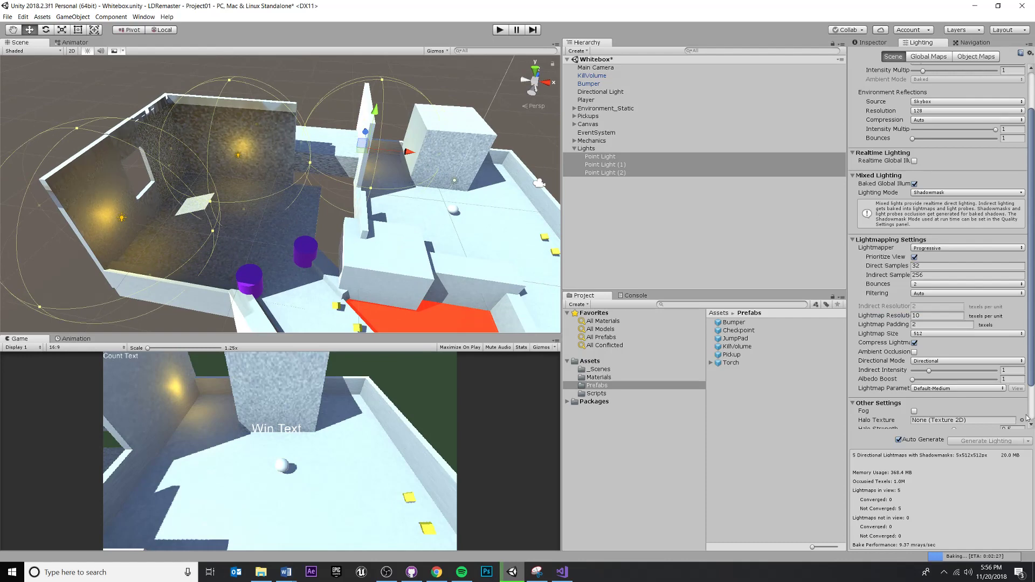
left_click(939, 314)
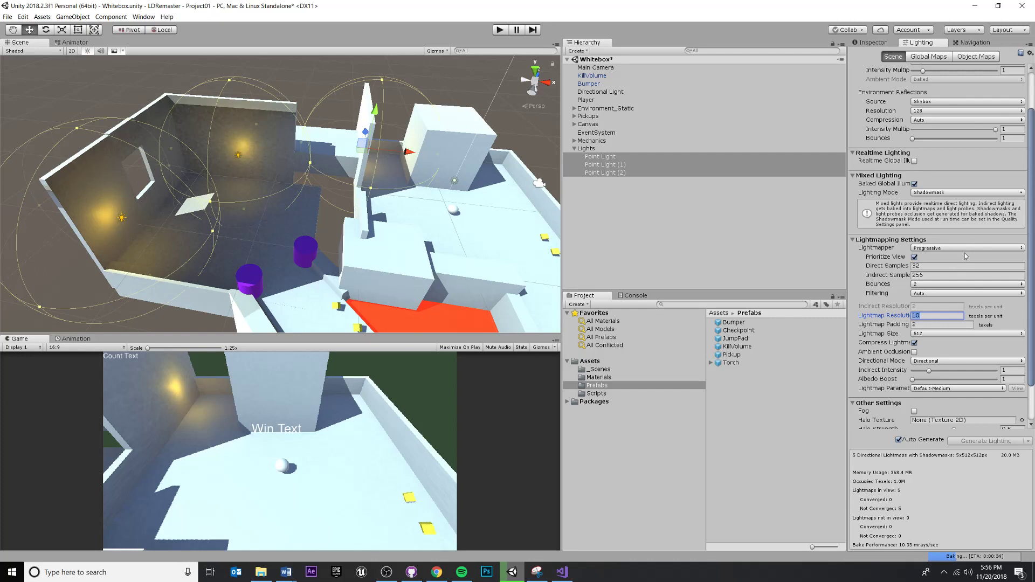
Step: Set the environment lighting's intensity multiplier to 0.8
scroll(972, 277, "up", 3)
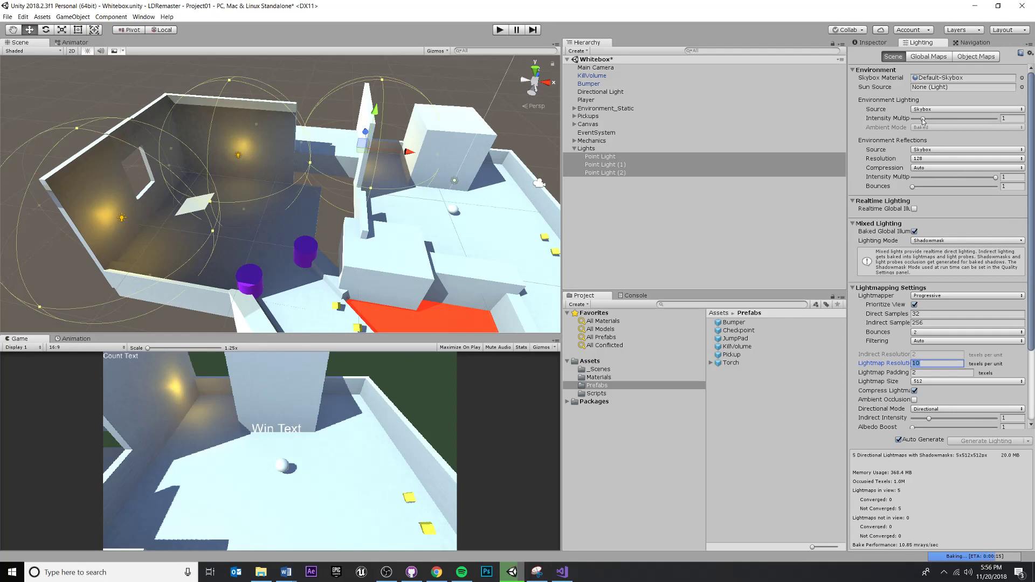
left_click_drag(922, 119, 924, 119)
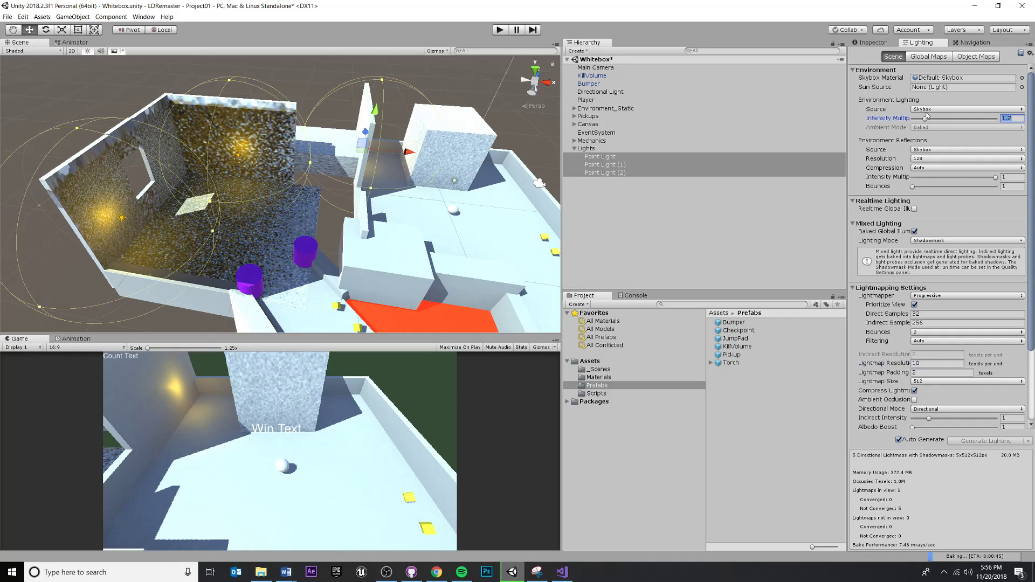
left_click_drag(927, 114, 920, 119)
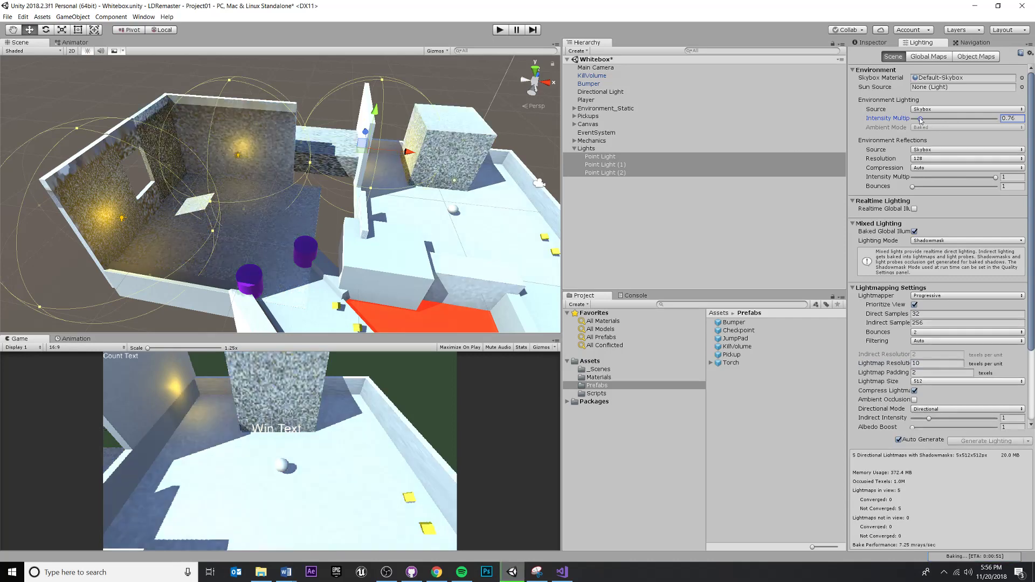
double_click(1016, 119)
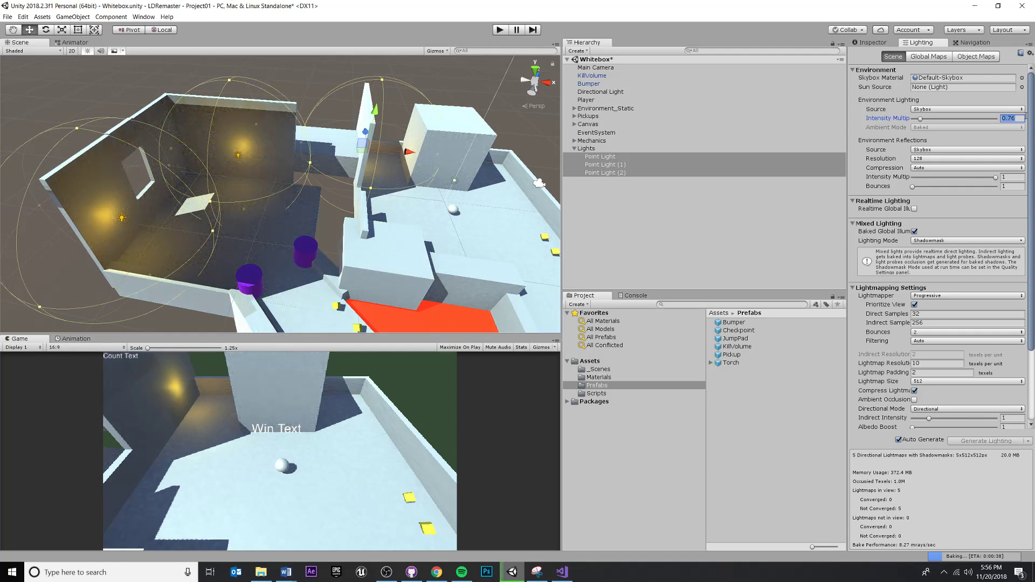
type("0.8")
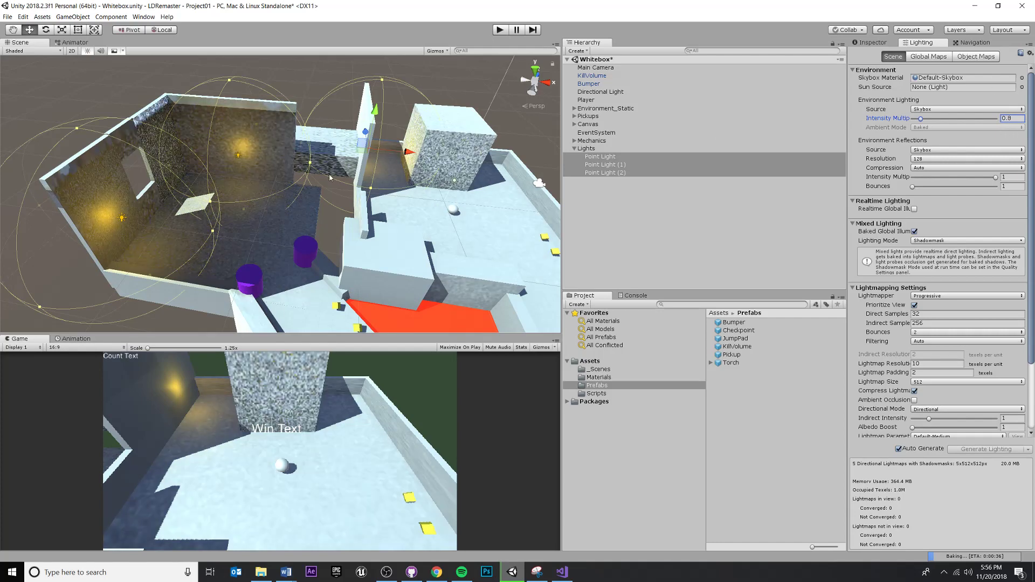
middle_click_drag(318, 184, 284, 179)
scroll(284, 179, "down", 5)
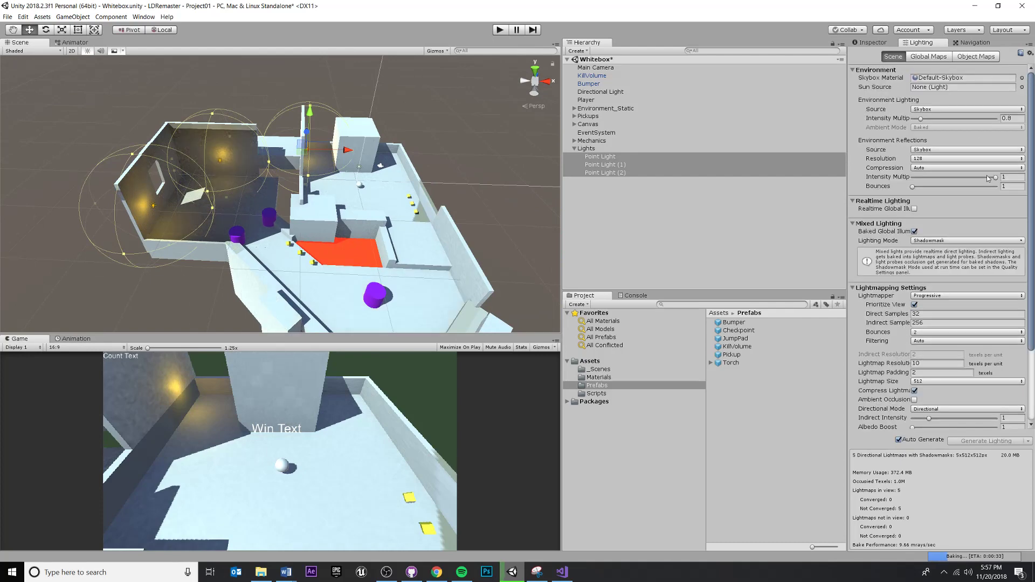
Step: Create a new material named M_CastleSkybox in the project's Materials folder
left_click(951, 79)
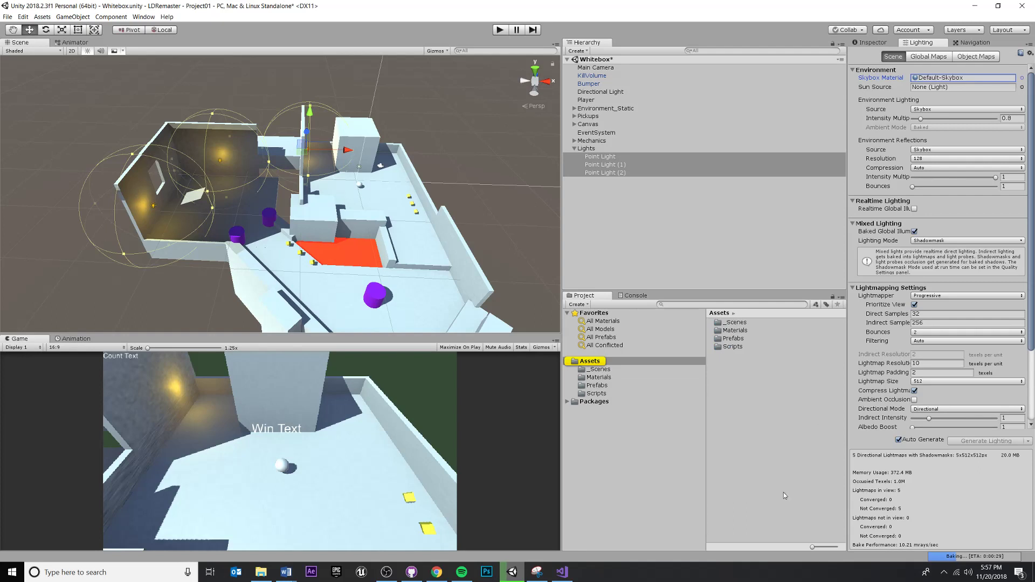
double_click(734, 330)
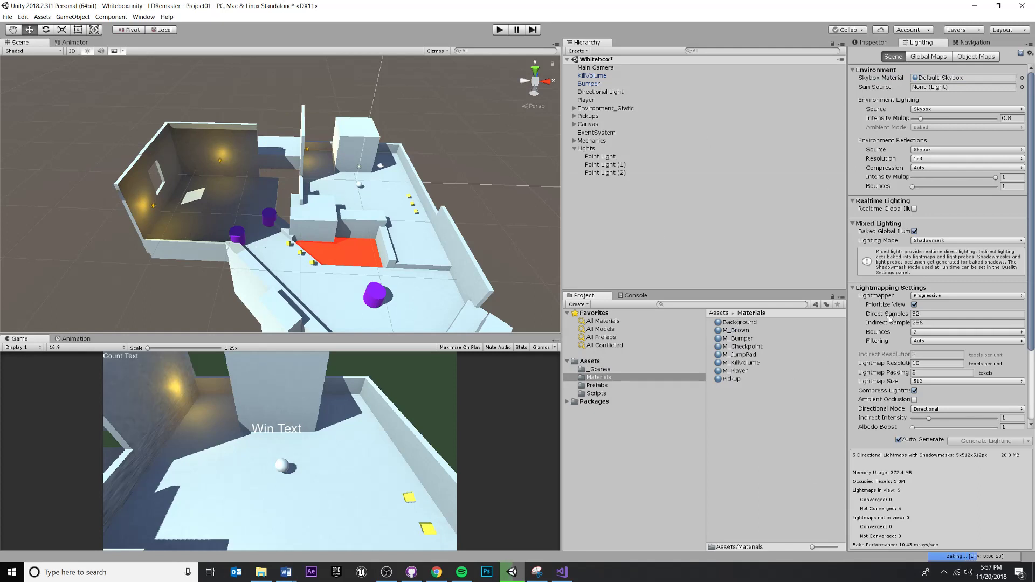
mouse_move(911, 369)
right_click(773, 464)
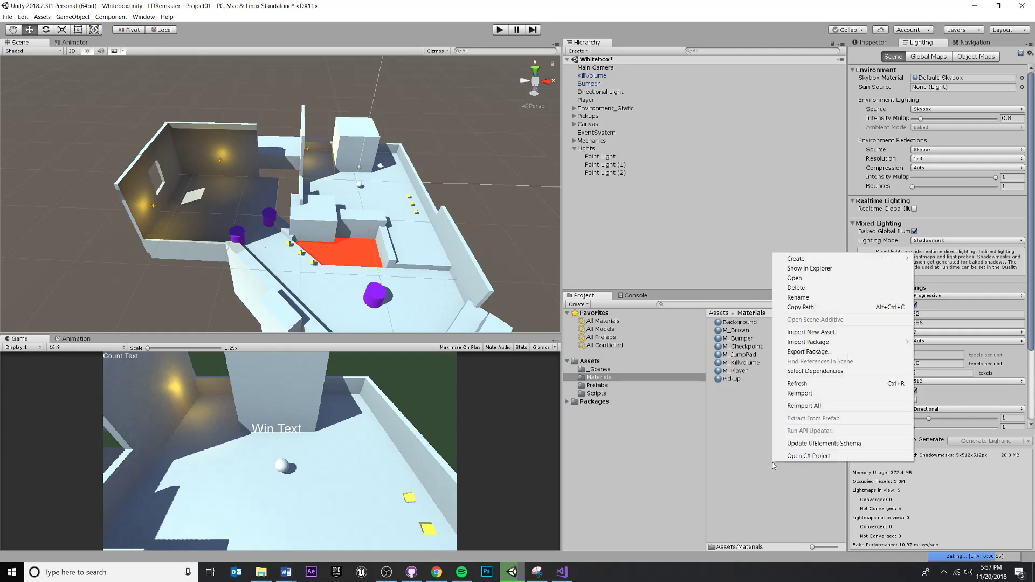
mouse_move(816, 260)
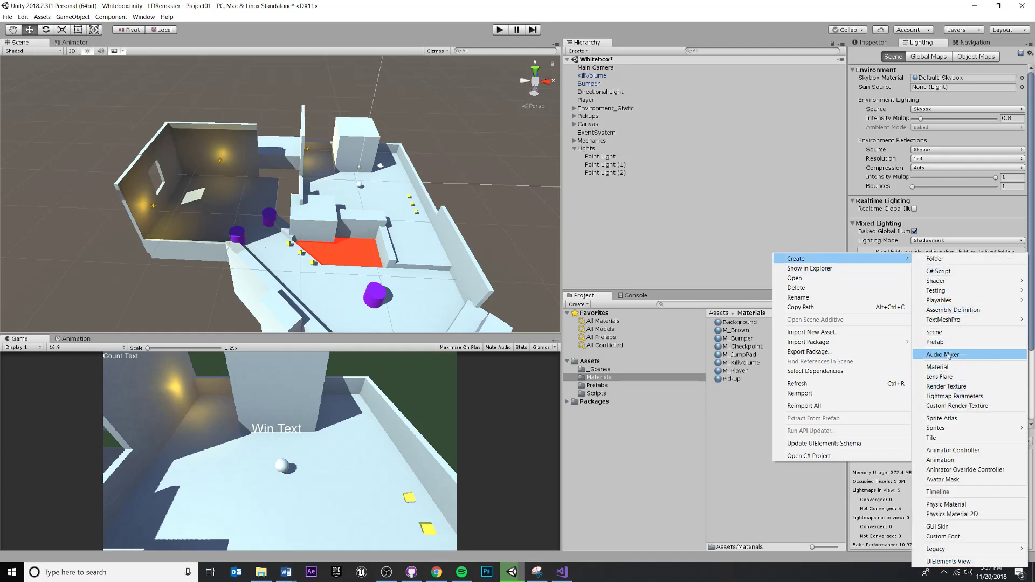
left_click(972, 373)
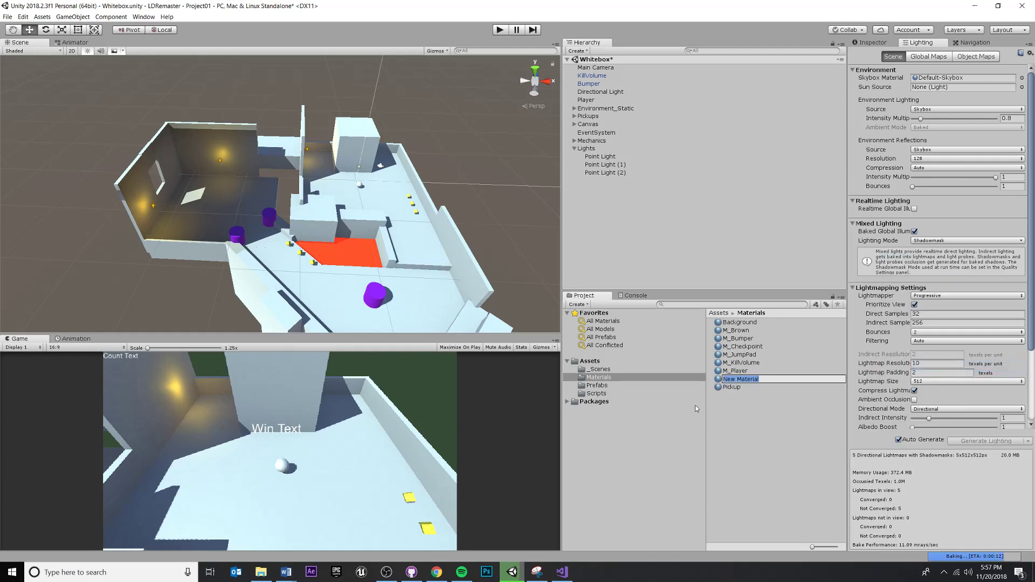
type("M_CastleSkybox")
key("Return")
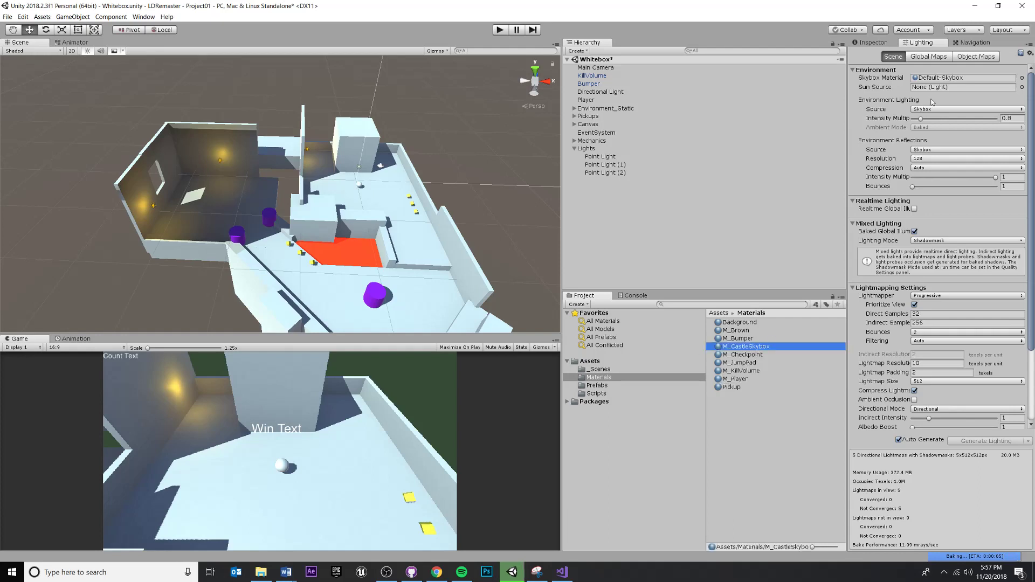
Step: Change the M_CastleSkybox shader to Skybox/Procedural and set its sun size to 0.148
left_click(882, 44)
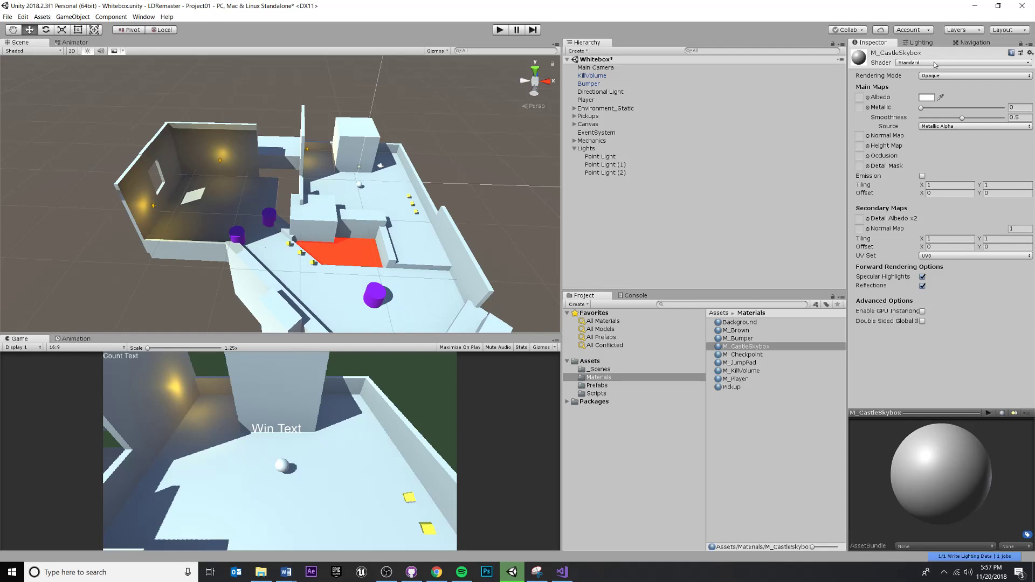
left_click(936, 63)
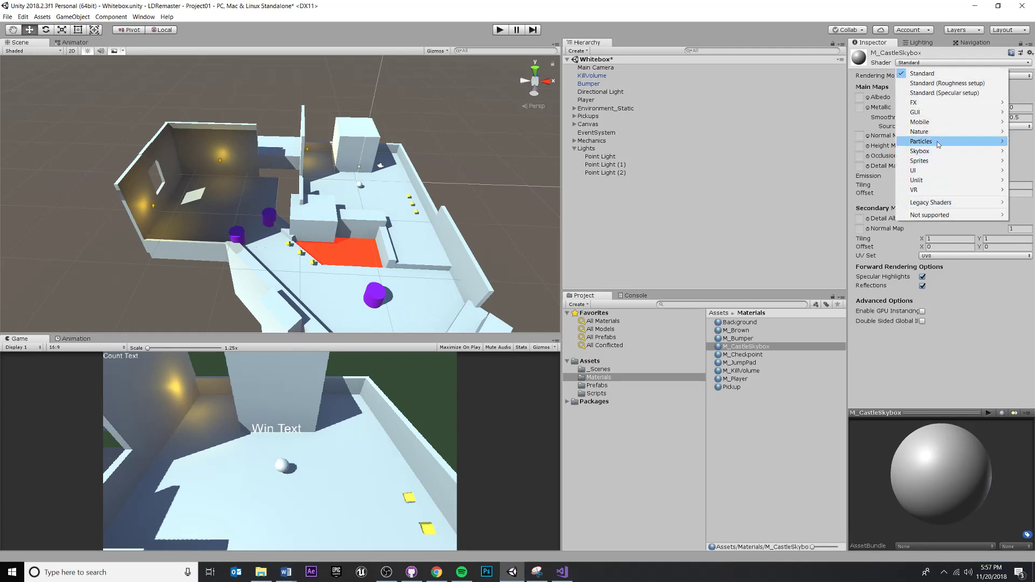
mouse_move(937, 151)
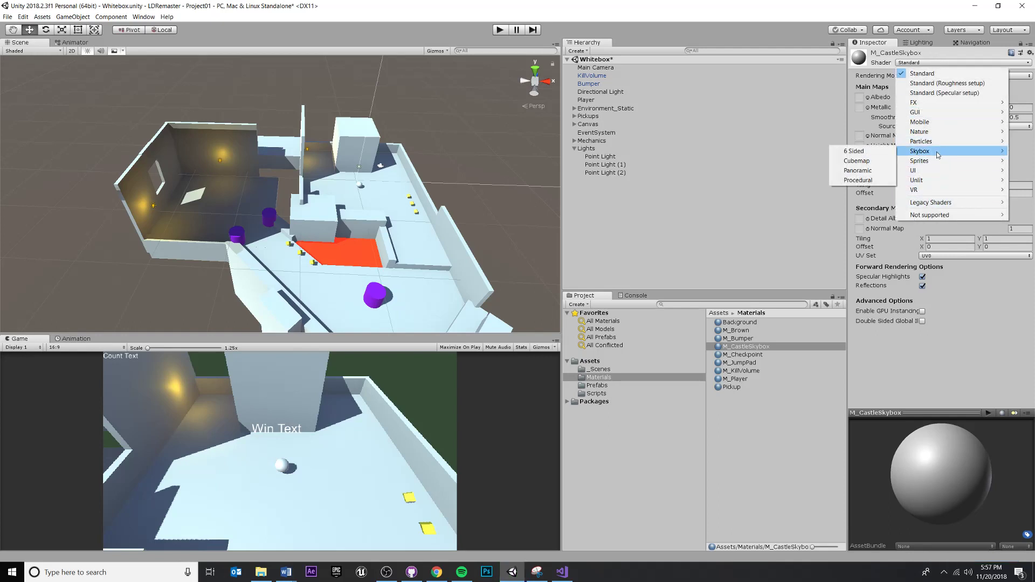
left_click(869, 181)
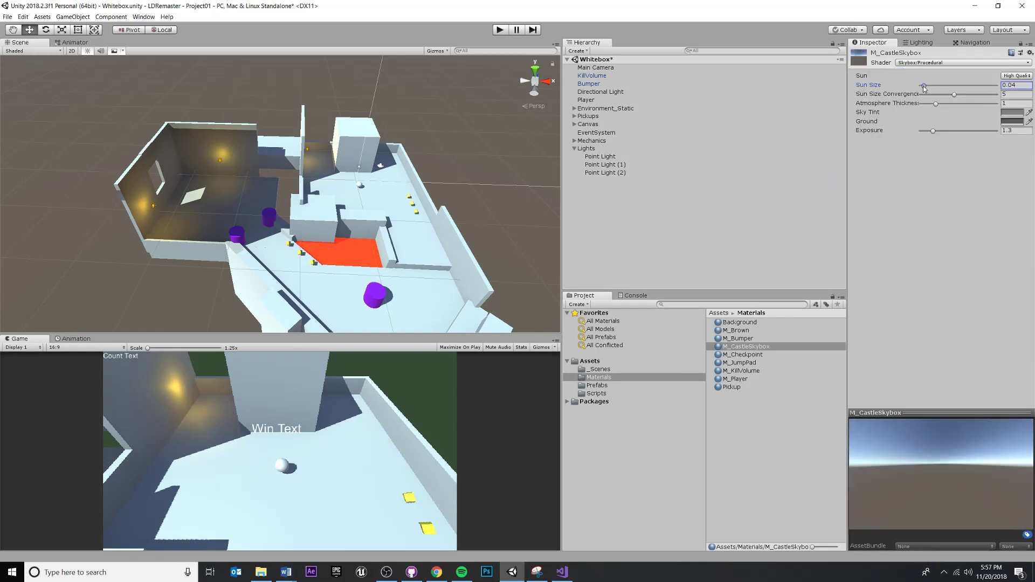
mouse_move(923, 87)
left_mouse_down()
mouse_move(943, 88)
mouse_move(923, 88)
mouse_move(933, 88)
left_mouse_up()
Step: Tint the M_CastleSkybox sky light green (72D98E) and colour its ground dark olive green
left_click(1011, 114)
mouse_move(448, 222)
left_mouse_down()
mouse_move(465, 171)
mouse_move(499, 184)
left_mouse_up()
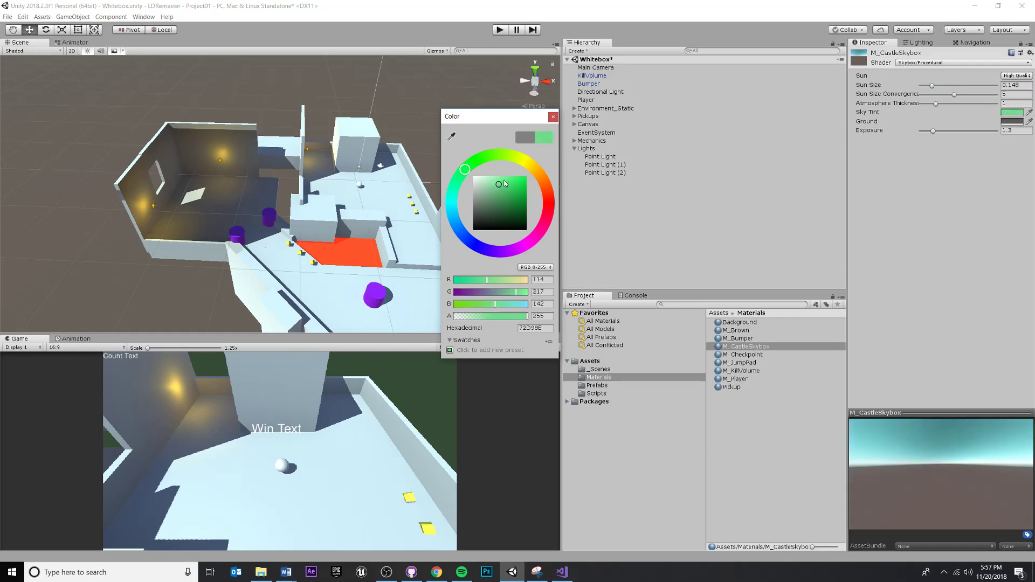
left_click(1007, 122)
left_click_drag(489, 212, 496, 212)
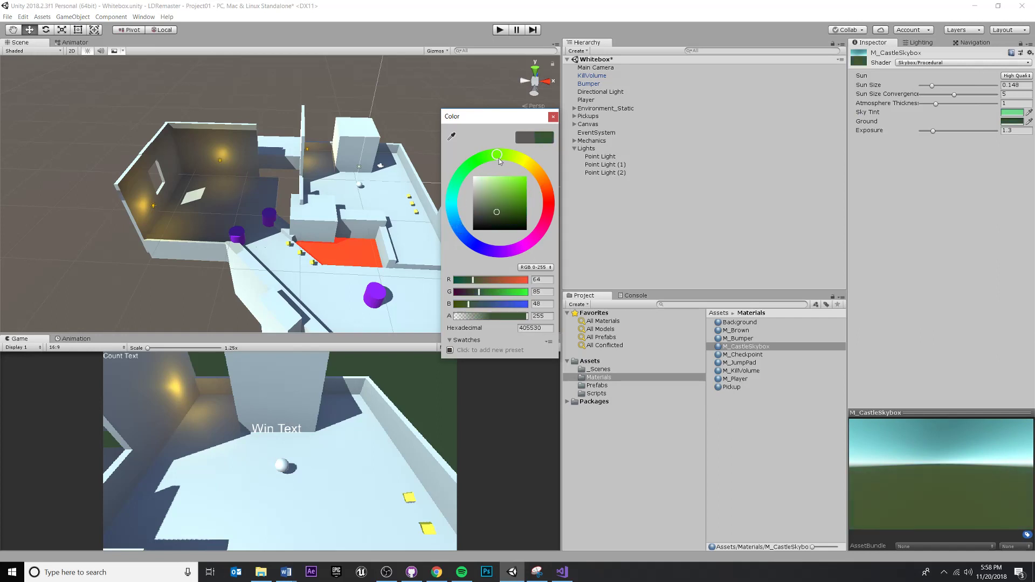
left_click(553, 117)
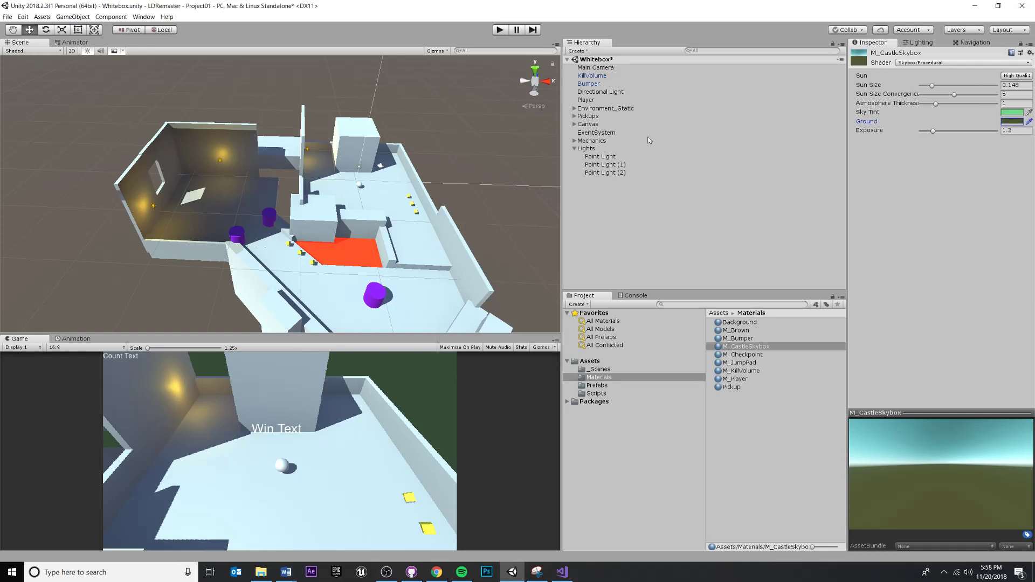
Step: Set the exposure of M_CastleSkybox to 1.41
left_click_drag(128, 266, 323, 240, "alt")
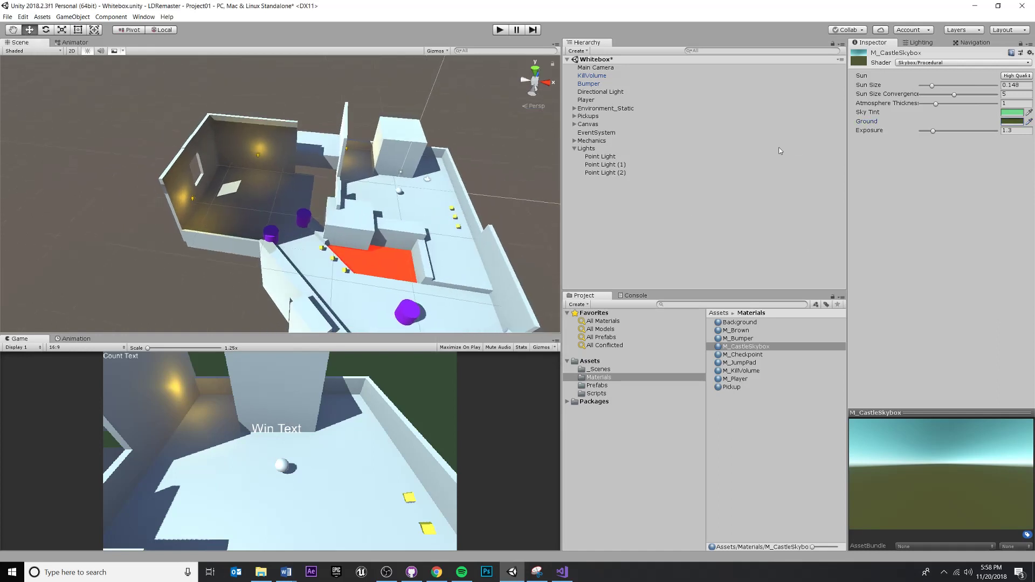
mouse_move(934, 131)
left_mouse_down()
mouse_move(944, 132)
mouse_move(935, 132)
left_mouse_up()
left_click_drag(442, 142, 353, 137, "alt")
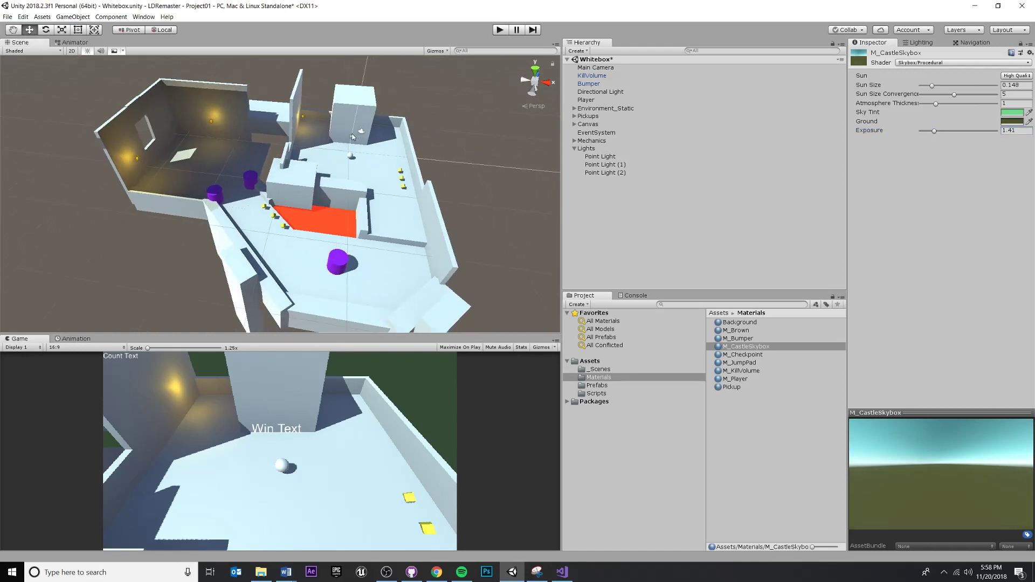
Step: Assign M_CastleSkybox as the skybox material in the scene's environment lighting
left_click(920, 43)
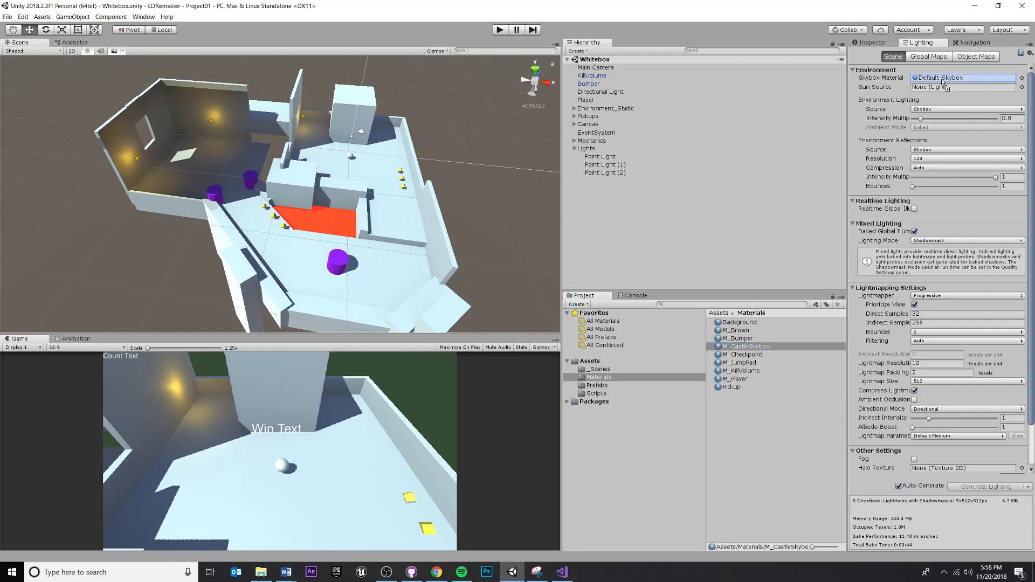
left_click_drag(942, 82, 942, 79)
left_click_drag(420, 145, 350, 223, "alt")
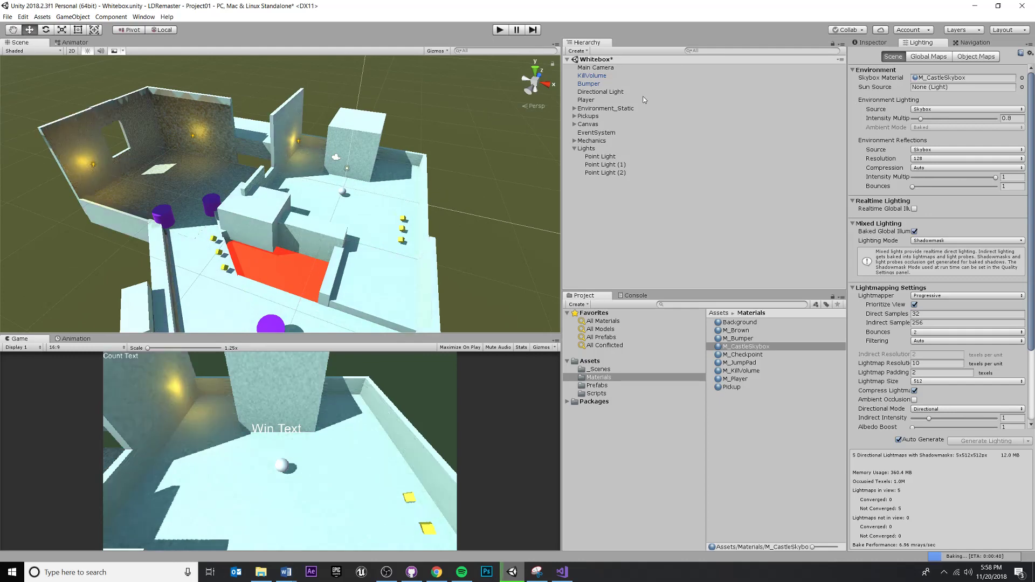
Step: Change the Directional Light's colour to a very pale greenish white (ECF1E2)
left_click(882, 43)
left_click(951, 136)
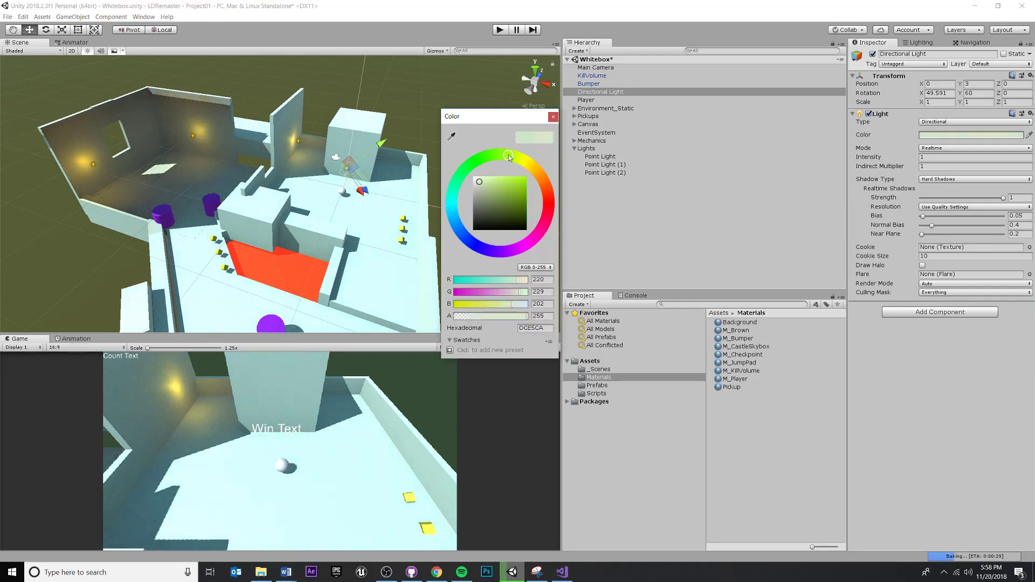
left_click_drag(478, 185, 474, 182)
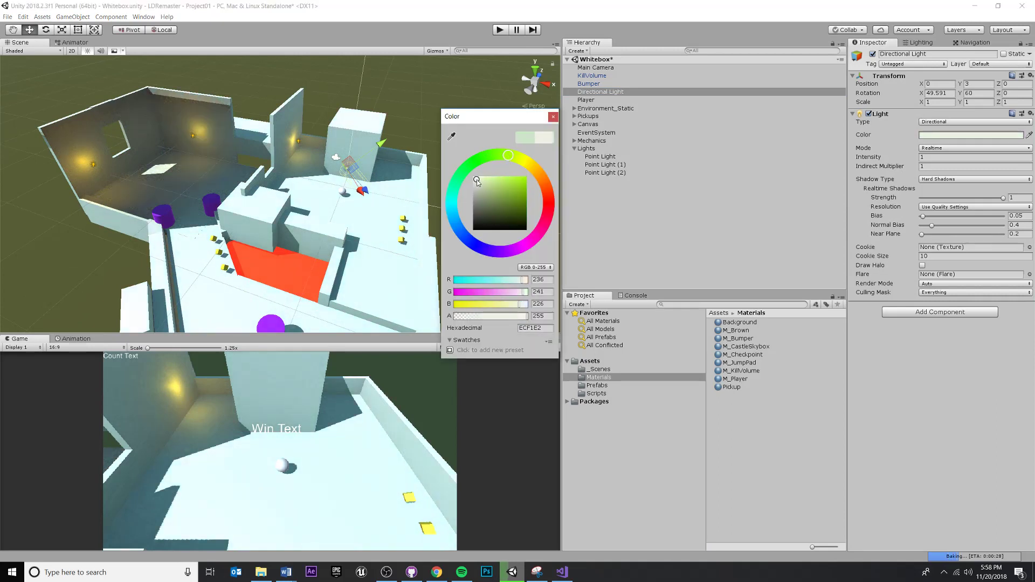
left_click(552, 117)
left_click_drag(301, 204, 209, 221, "alt")
scroll(241, 205, "up", 5)
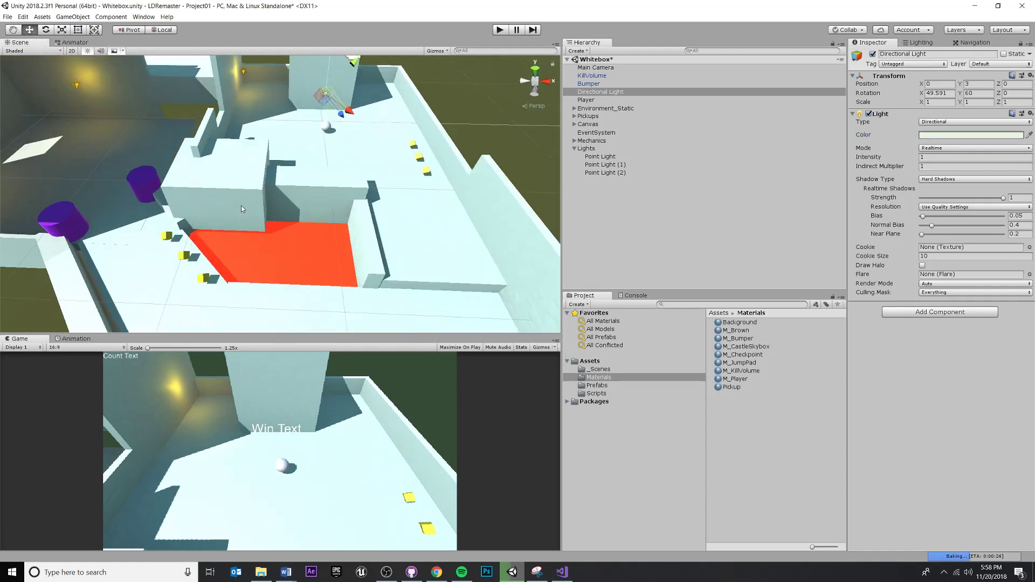
scroll(408, 251, "down", 1)
Step: Apply the blue M_Player material to the player ball and start a play test
left_click(758, 410)
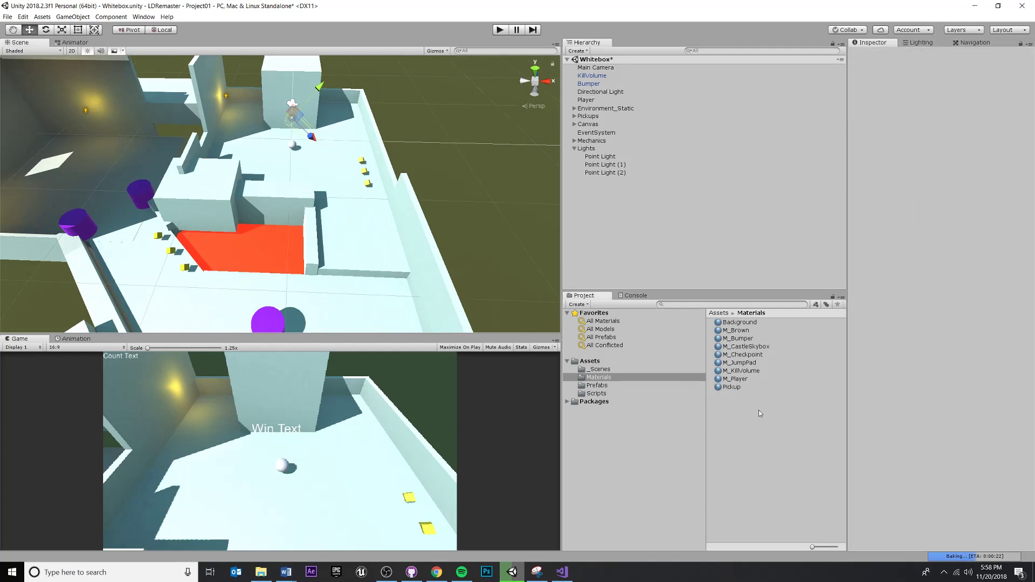
right_click(758, 409)
left_click(768, 403)
left_click_drag(737, 381, 293, 145)
scroll(376, 180, "up", 1)
left_click(500, 30)
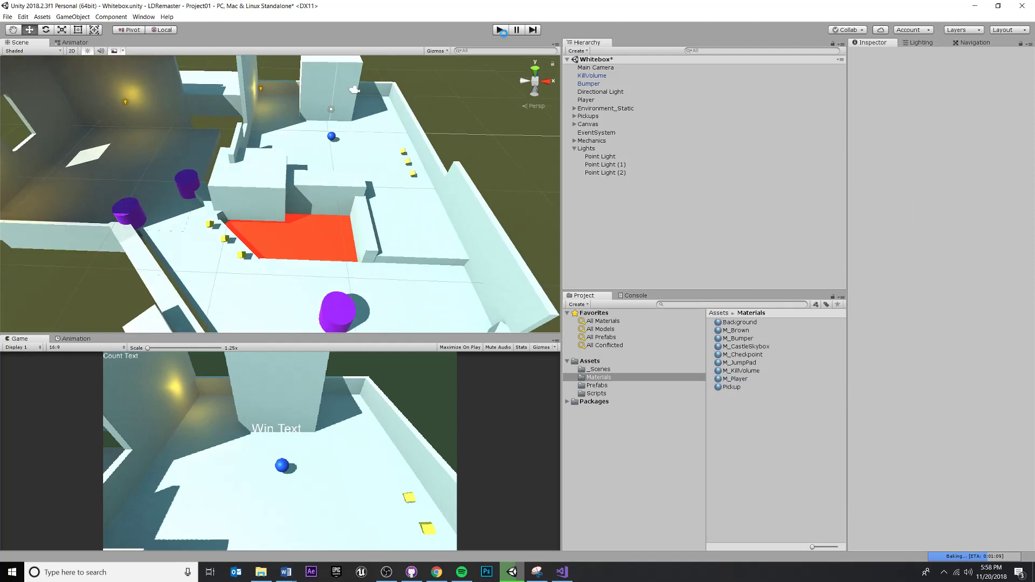